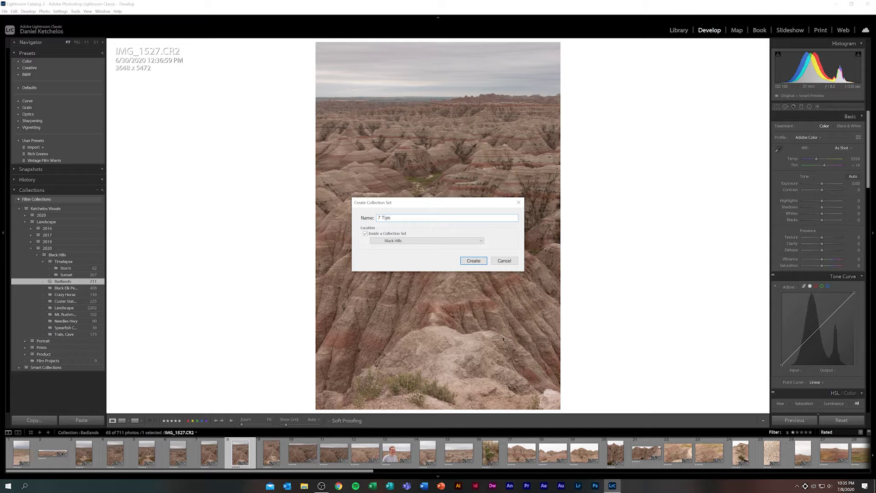
# Create a top-level collection set named 7 Tips and a collection named Portrait inside it
pyautogui.click(398, 234)
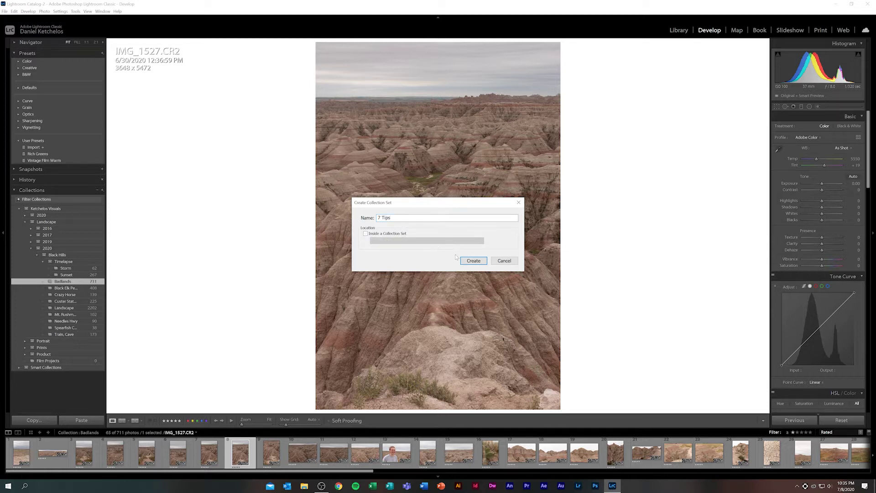
pyautogui.click(467, 262)
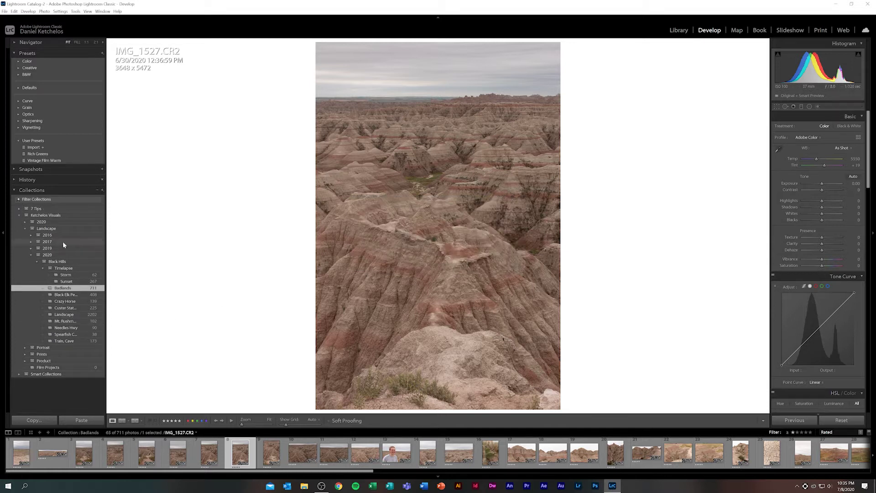
pyautogui.click(48, 210)
pyautogui.click(102, 190)
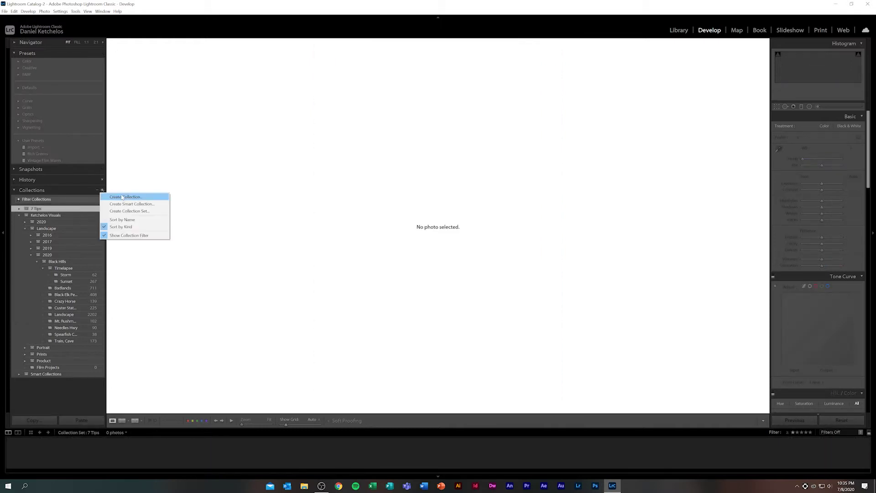
pyautogui.click(122, 197)
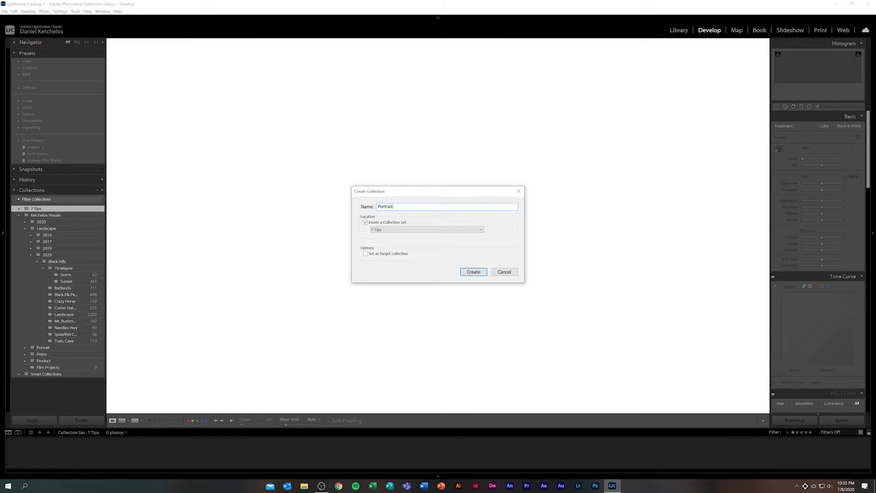
pyautogui.click(382, 230)
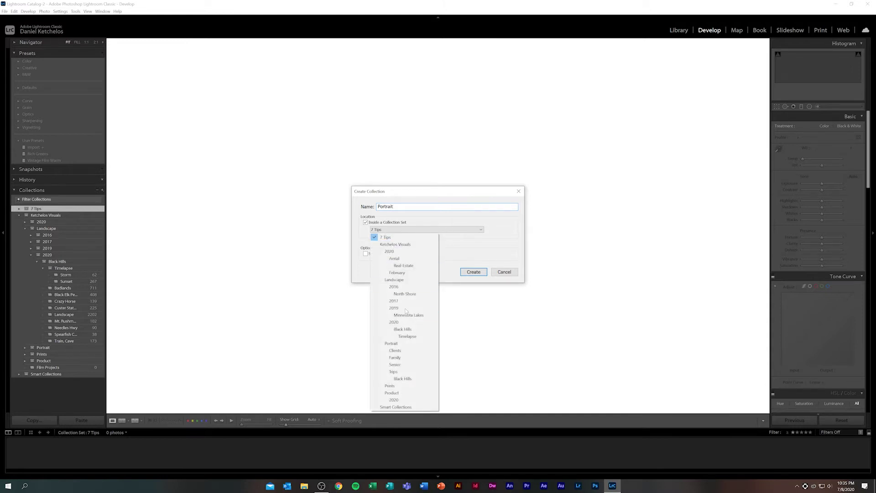
pyautogui.click(394, 238)
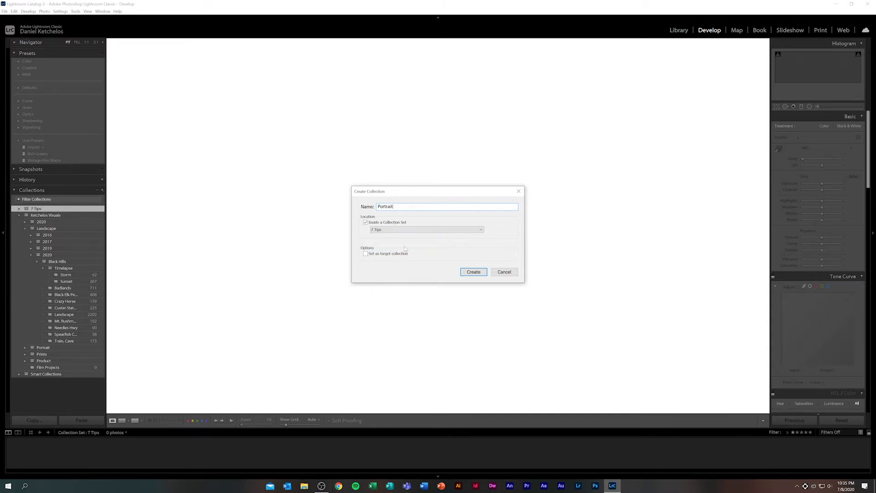
pyautogui.click(473, 272)
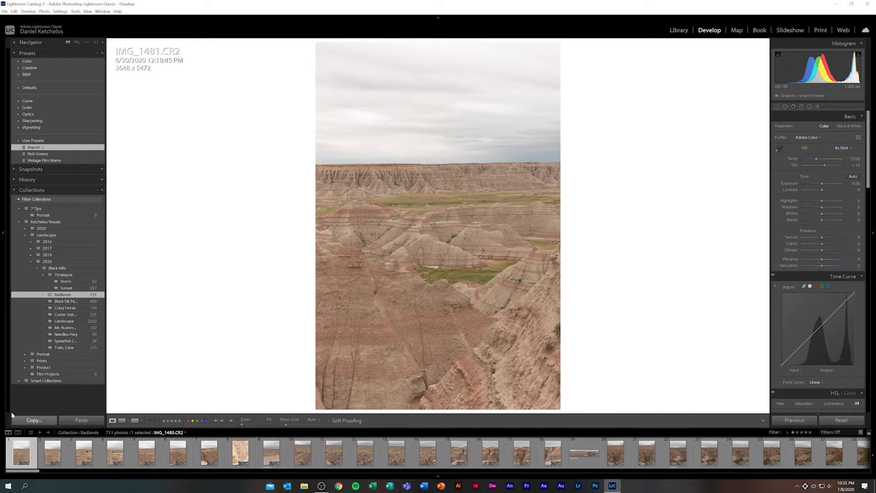
# Step through the first photos of the Badlands collection and try a star rating, resetting it to 0
pyautogui.click(50, 457)
pyautogui.press('Right')
pyautogui.press('Right')
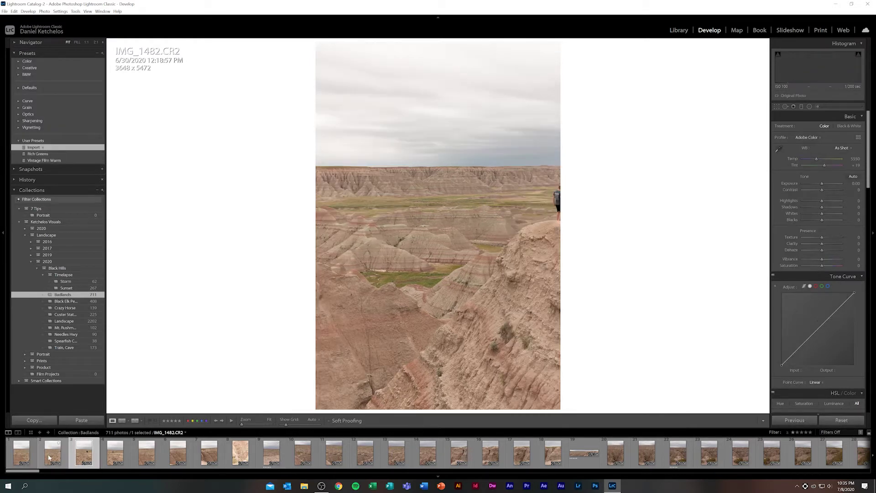
pyautogui.press('Left')
pyautogui.press('Left')
pyautogui.press('Left')
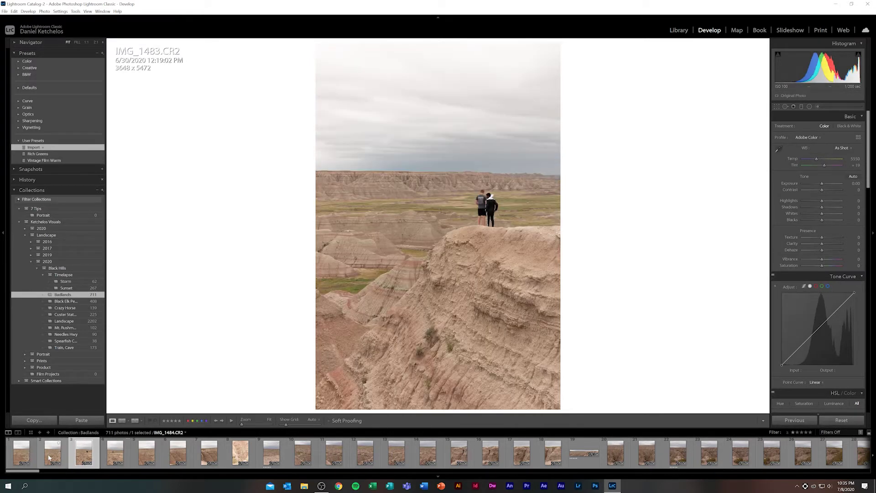
pyautogui.press('5')
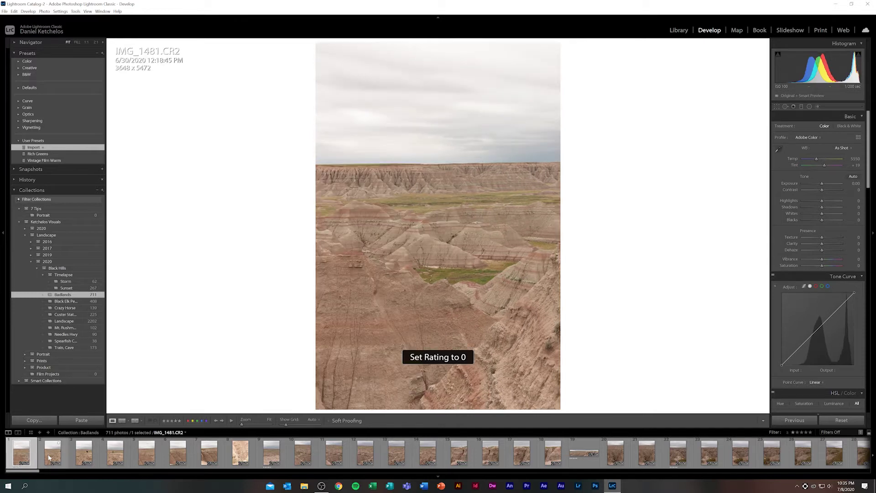
# Filter the Badlands photos to rated ones and change the minimum star rating of the filter
pyautogui.click(858, 434)
pyautogui.click(801, 388)
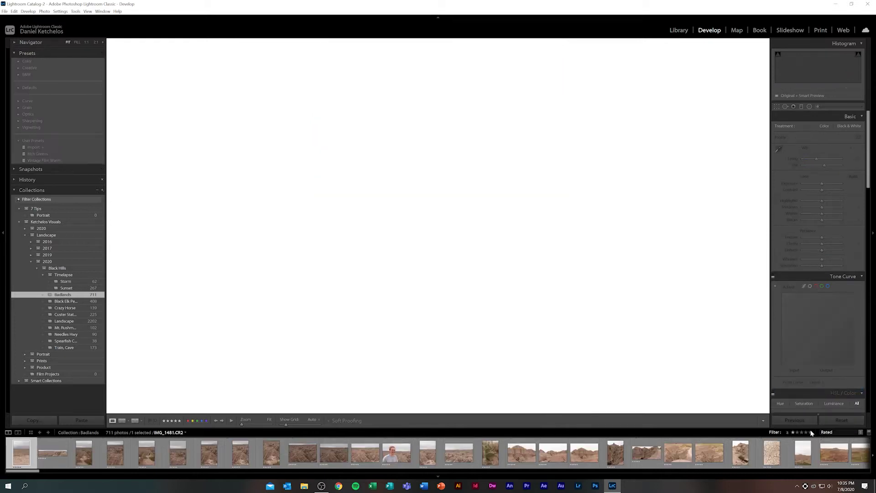
pyautogui.click(801, 432)
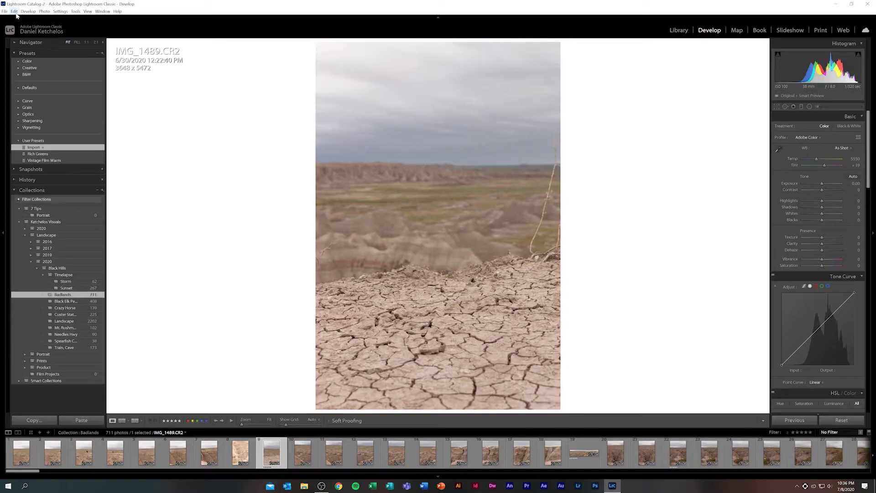
# In the performance preferences, try Auto for the graphics processor, set it back to Custom, and accept the preferences
pyautogui.click(14, 12)
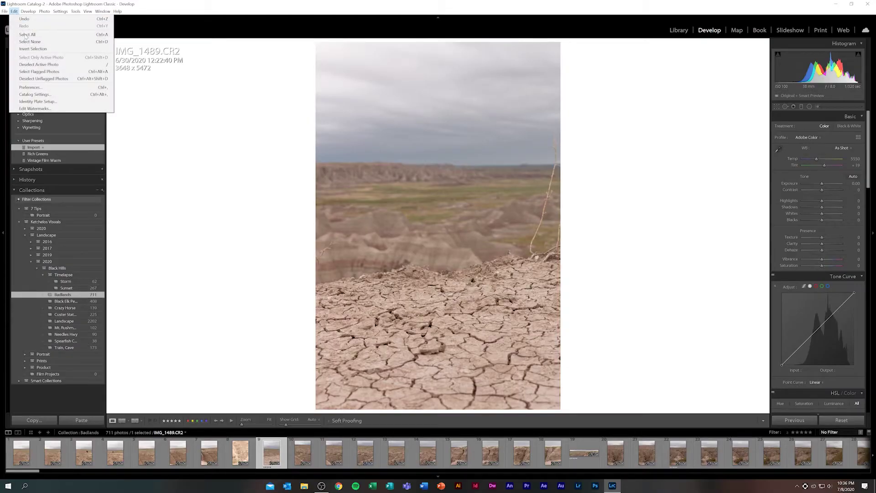
pyautogui.click(38, 87)
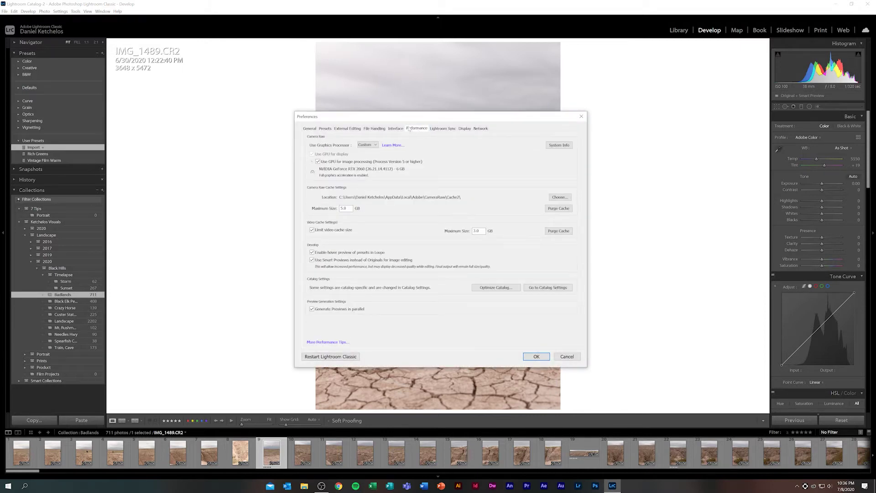
pyautogui.click(368, 144)
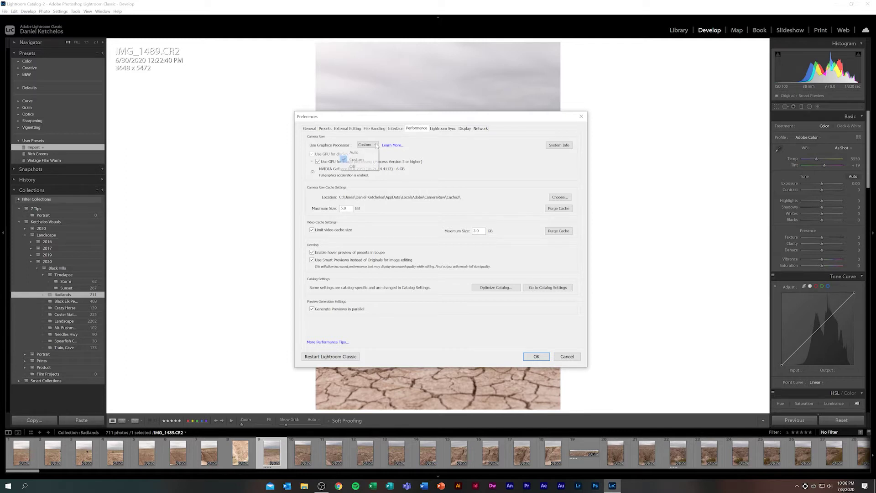
pyautogui.click(363, 153)
pyautogui.click(368, 145)
pyautogui.click(363, 159)
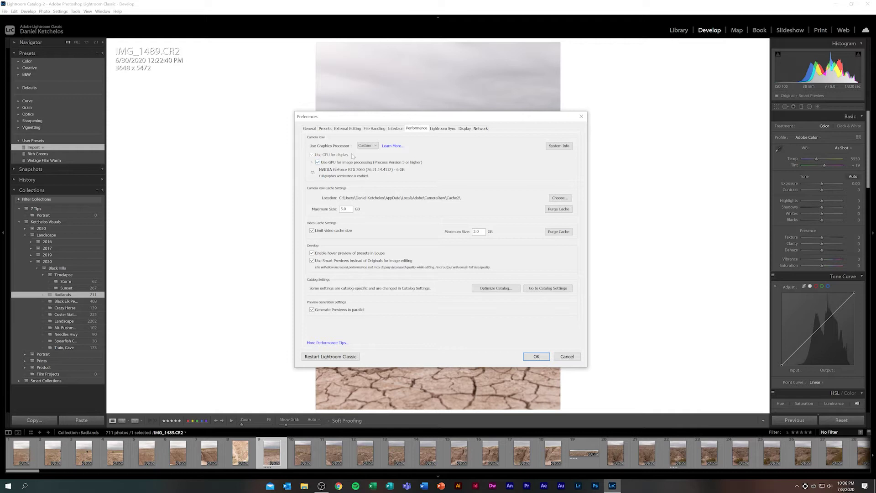
pyautogui.click(537, 358)
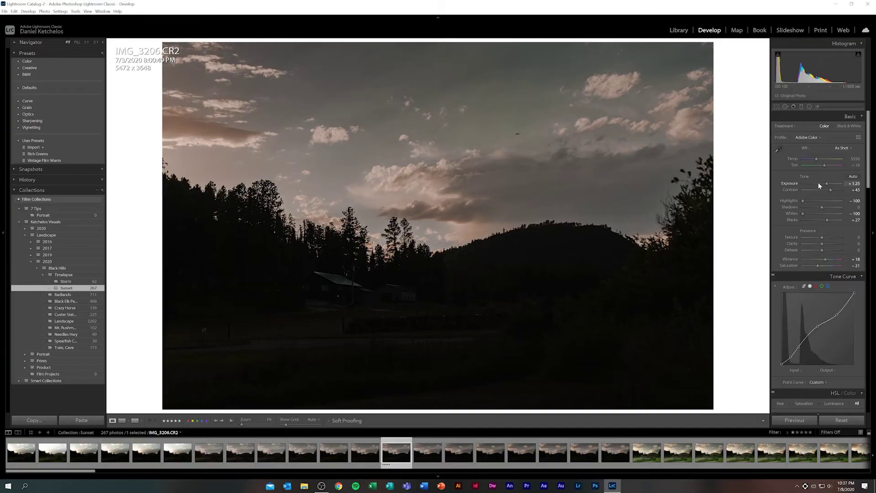
# Adjust the sunset photo IMG_3206: exposure +1.61, shadows +27, whites +20, blacks -12, clarity +12, vibrance +26, saturation -27
pyautogui.moveTo(829, 184); pyautogui.dragTo(824, 243)
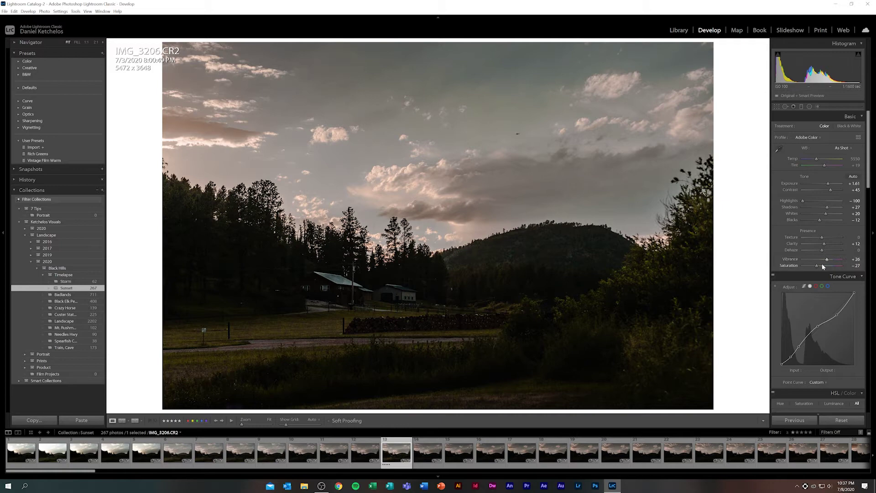
pyautogui.scroll(-3, 818, 326)
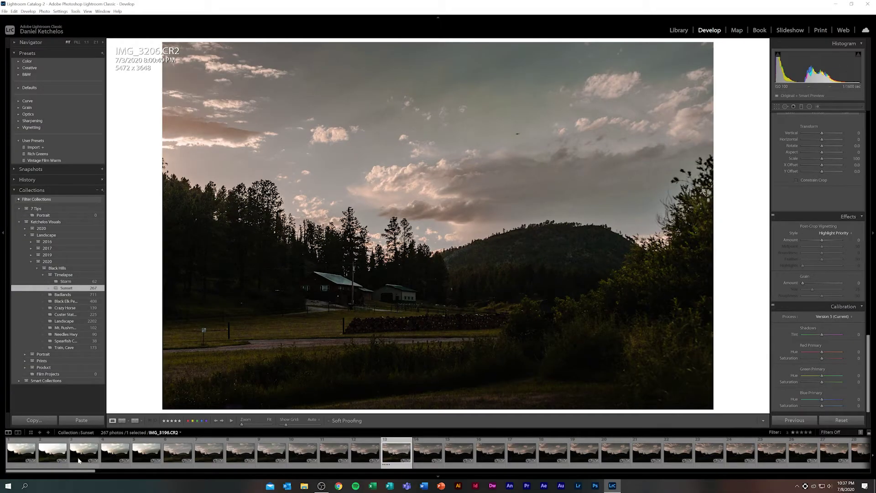
# Select the photos from IMG_3206 to the end of the Sunset collection and synchronize all its develop settings to them
pyautogui.moveTo(78, 474); pyautogui.dragTo(859, 459)
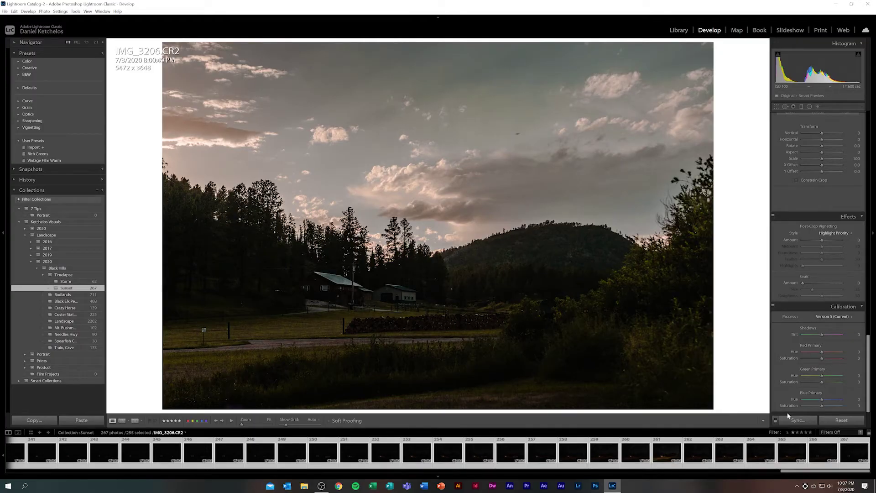
pyautogui.click(793, 424)
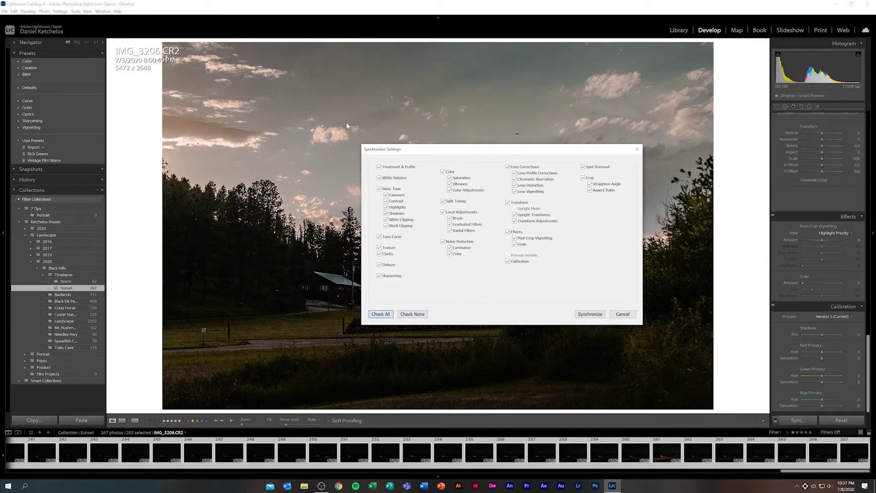
pyautogui.click(597, 314)
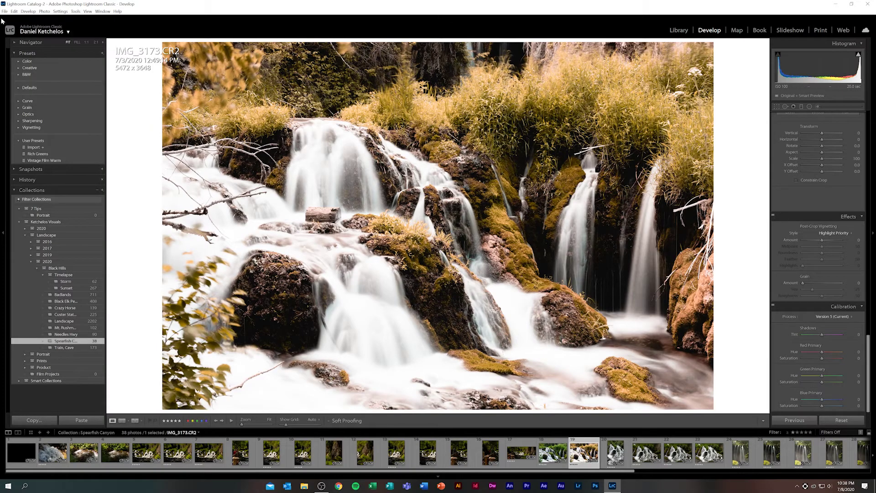
# Open the export settings for the waterfall photo IMG_3173 and open the file naming template for editing with the Print.jpg preset
pyautogui.click(4, 11)
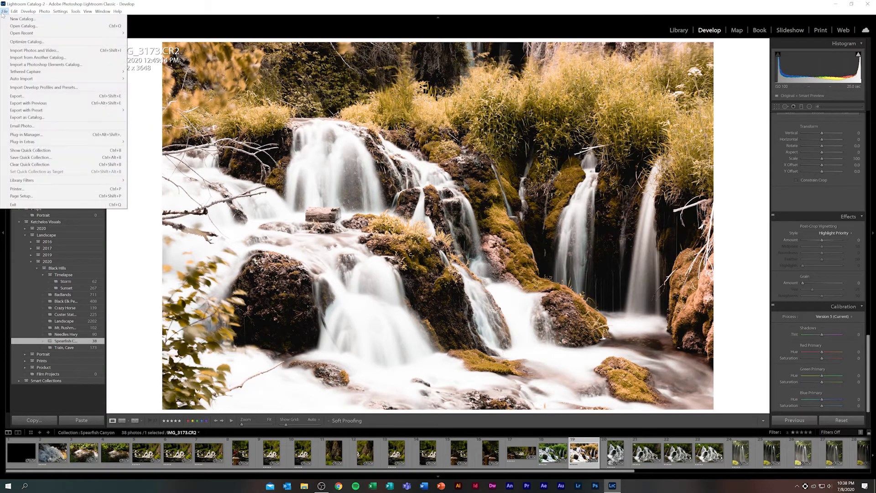
pyautogui.click(16, 96)
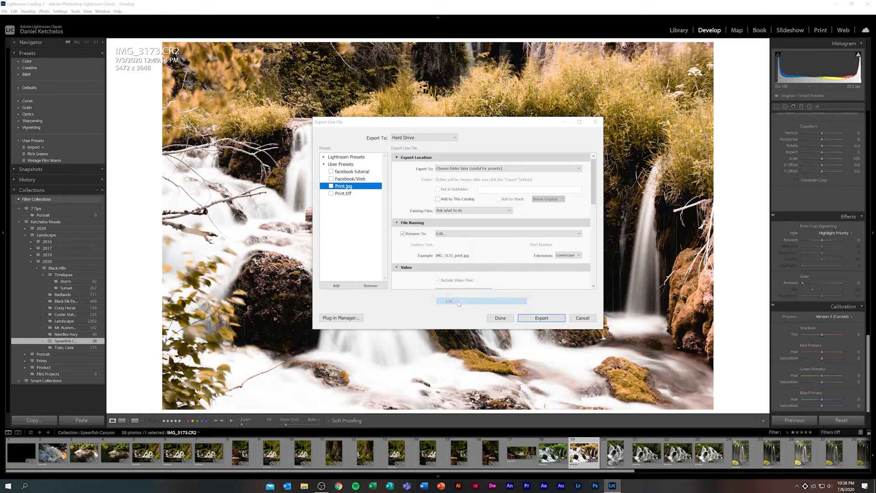
pyautogui.click(459, 302)
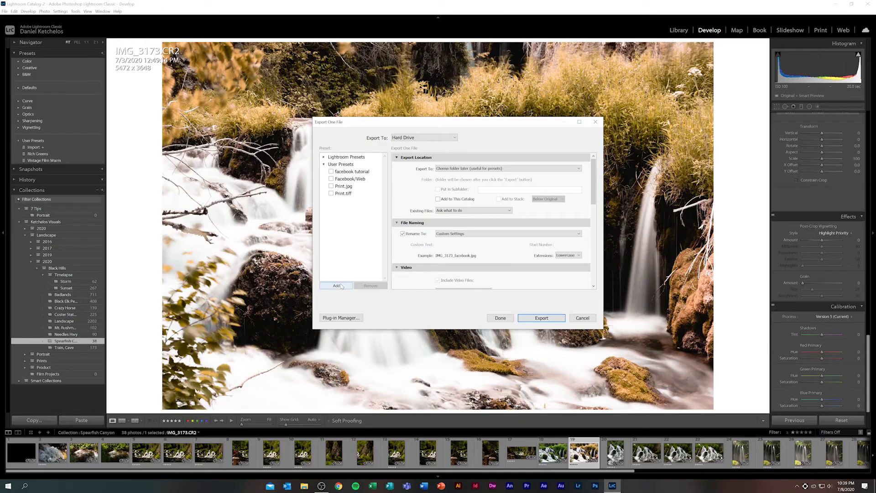
# Set the export's output sharpening to Screen and go through the remaining settings down to post-processing
pyautogui.click(338, 286)
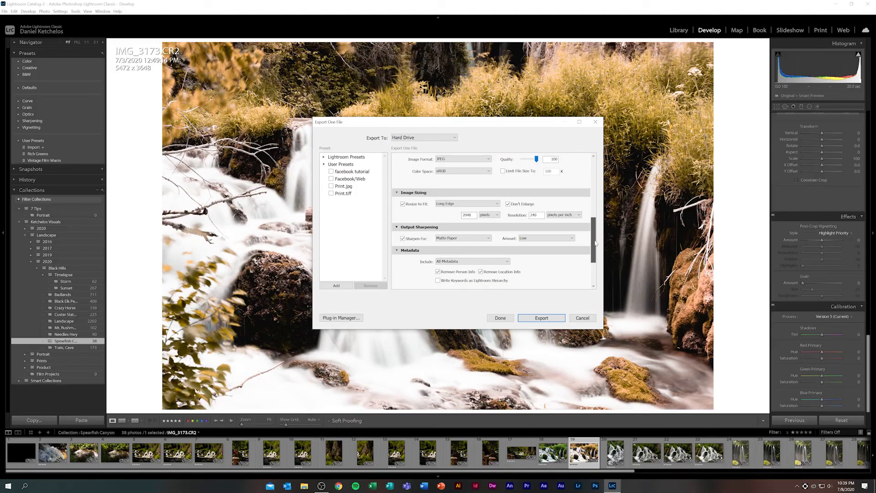
pyautogui.scroll(-2, 598, 254)
pyautogui.scroll(-1, 478, 204)
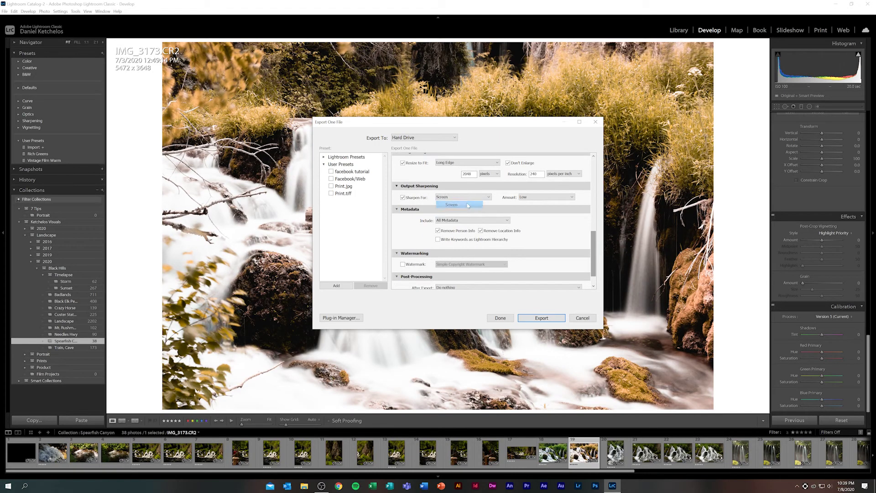
pyautogui.scroll(-2, 591, 251)
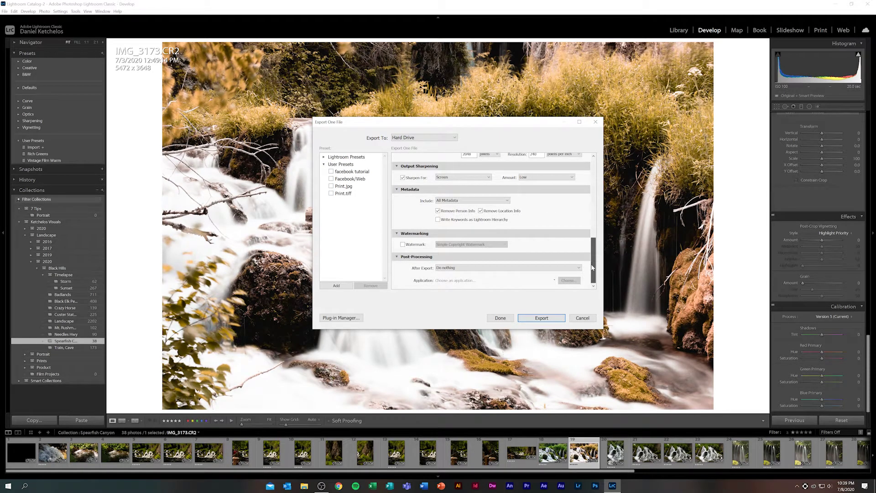